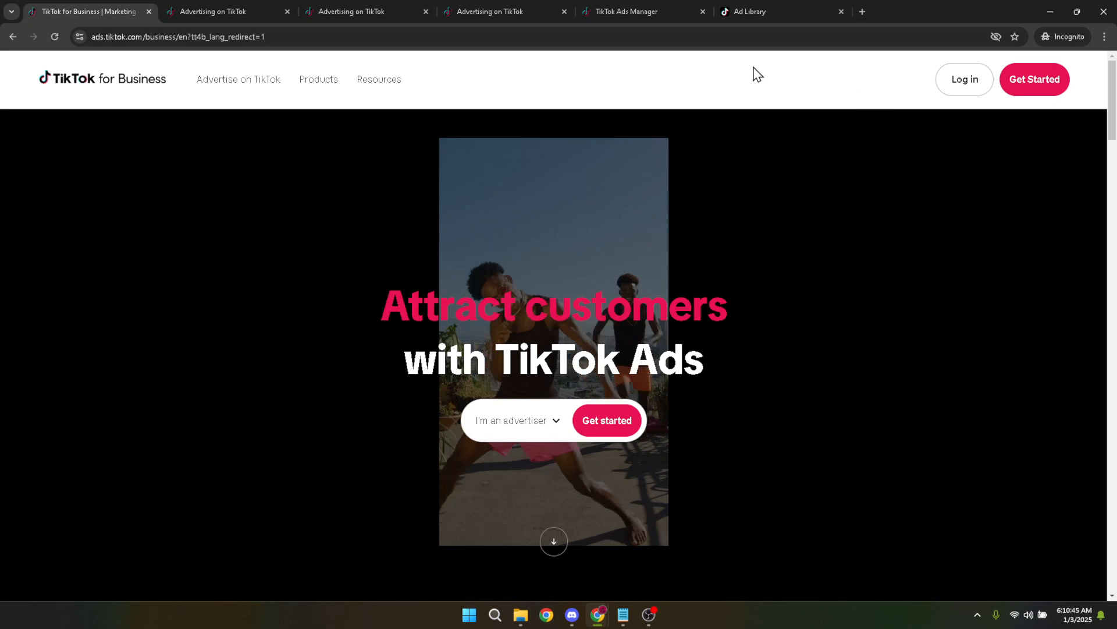
click(752, 39)
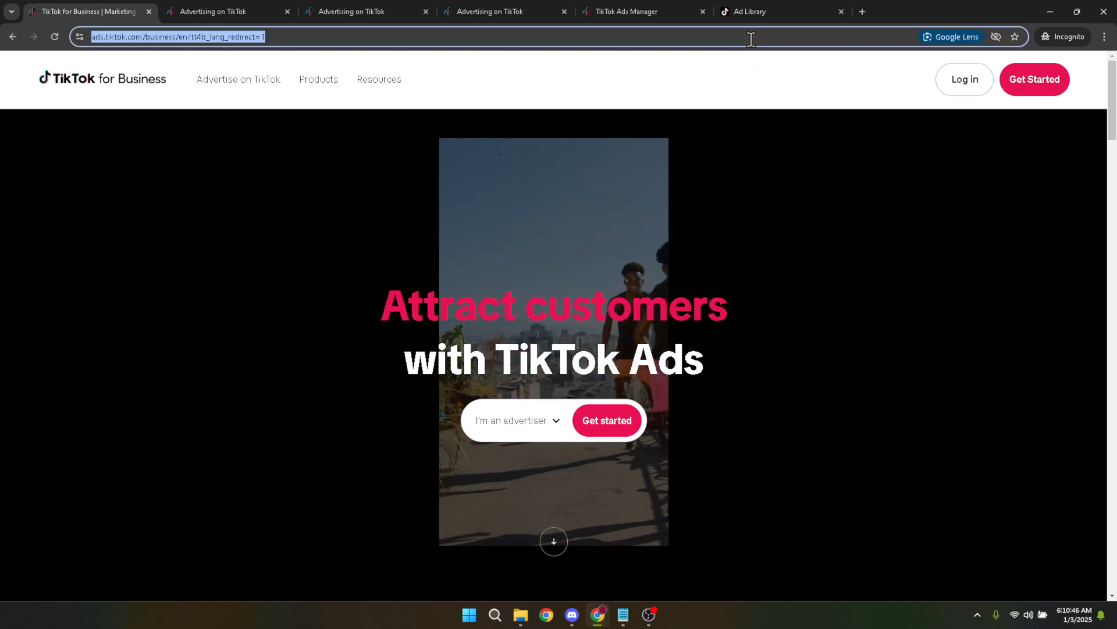
click(784, 84)
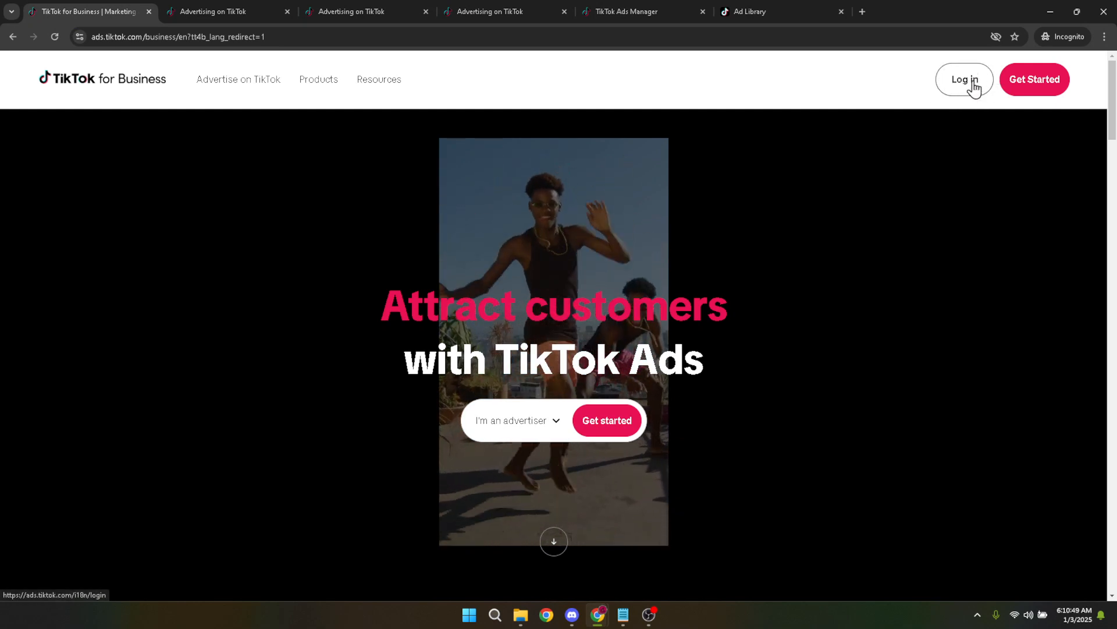
click(820, 41)
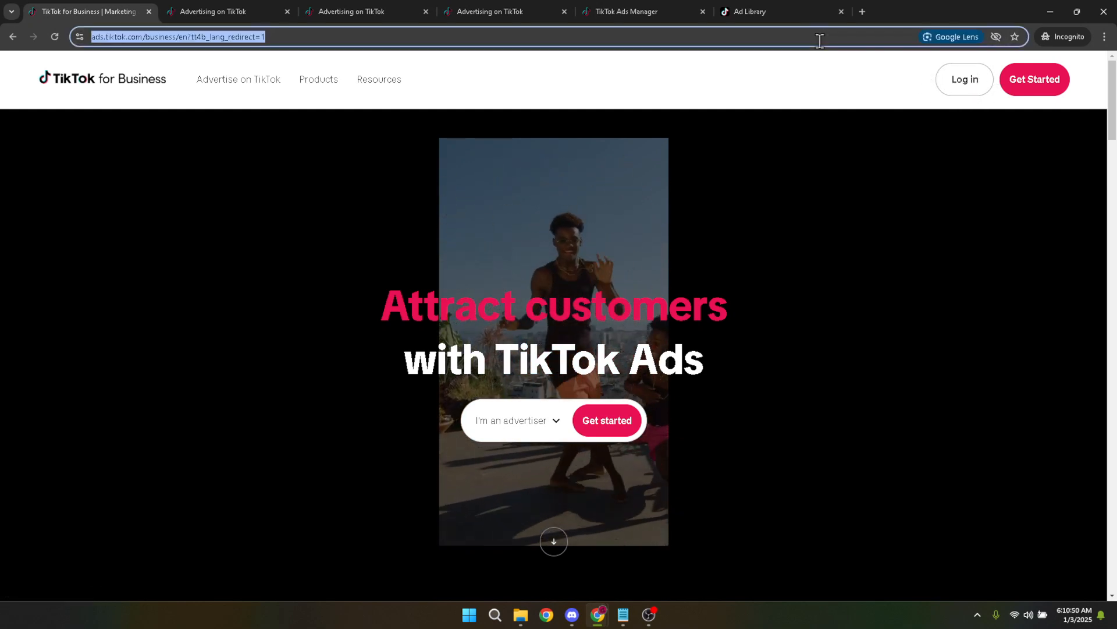
click(929, 76)
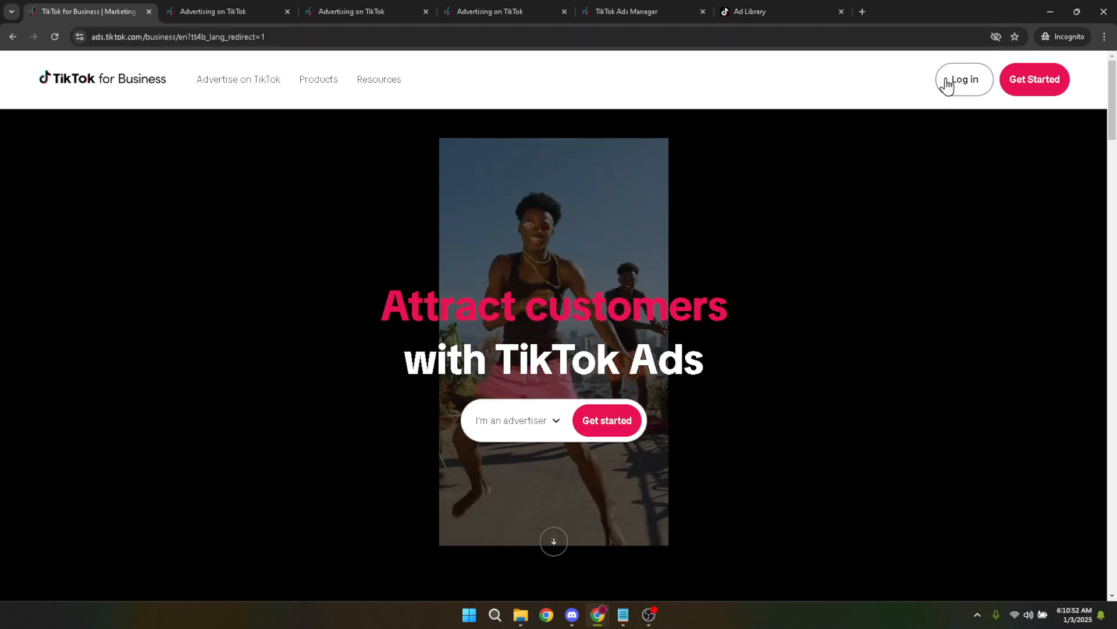
- Show the TikTok For Business login page and highlight its email and password fields
click(233, 2)
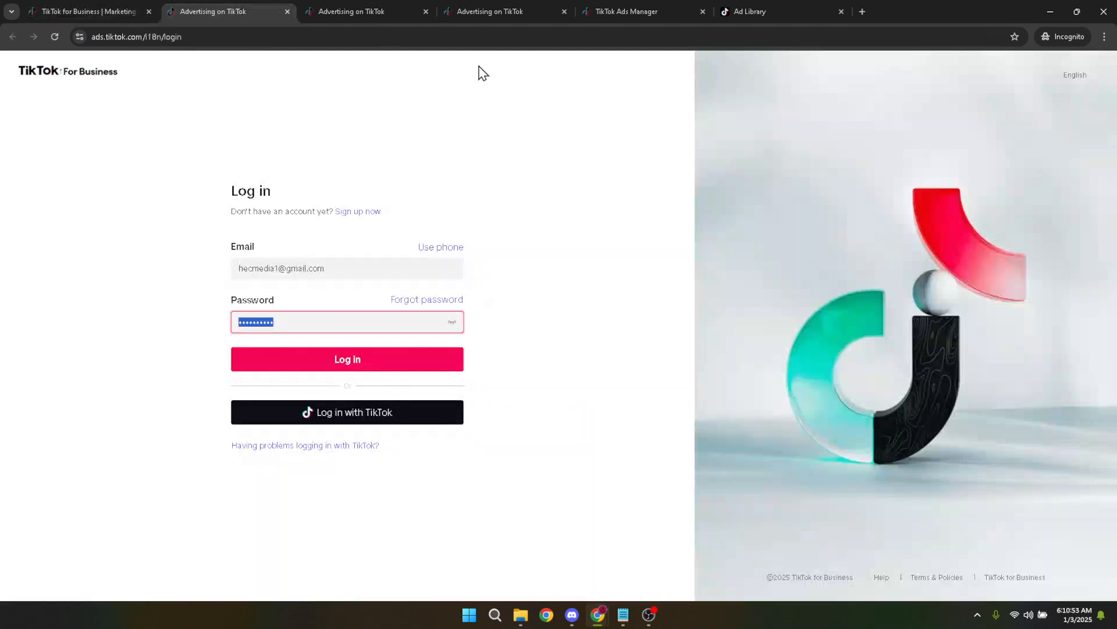
click(569, 312)
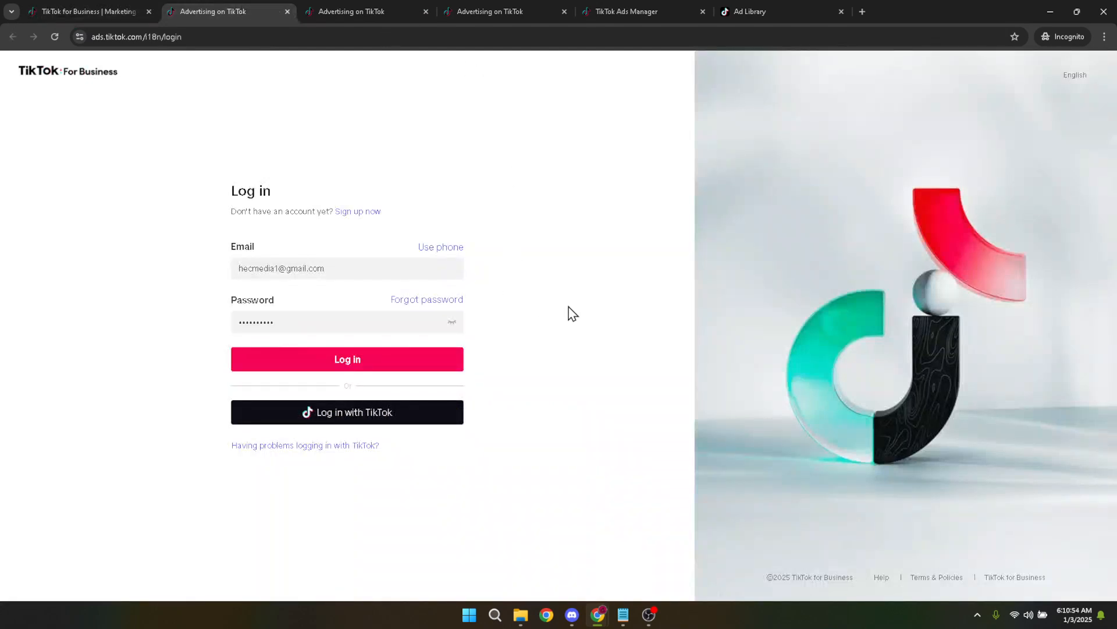
click(392, 268)
key(ctrl+a)
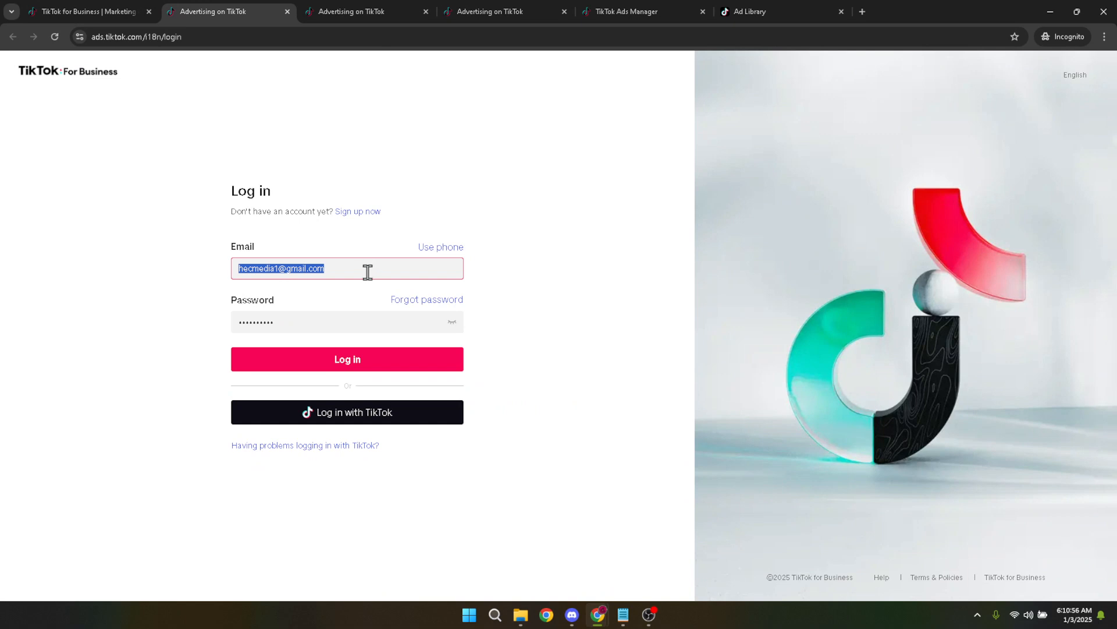
click(341, 321)
drag(340, 322, 133, 304)
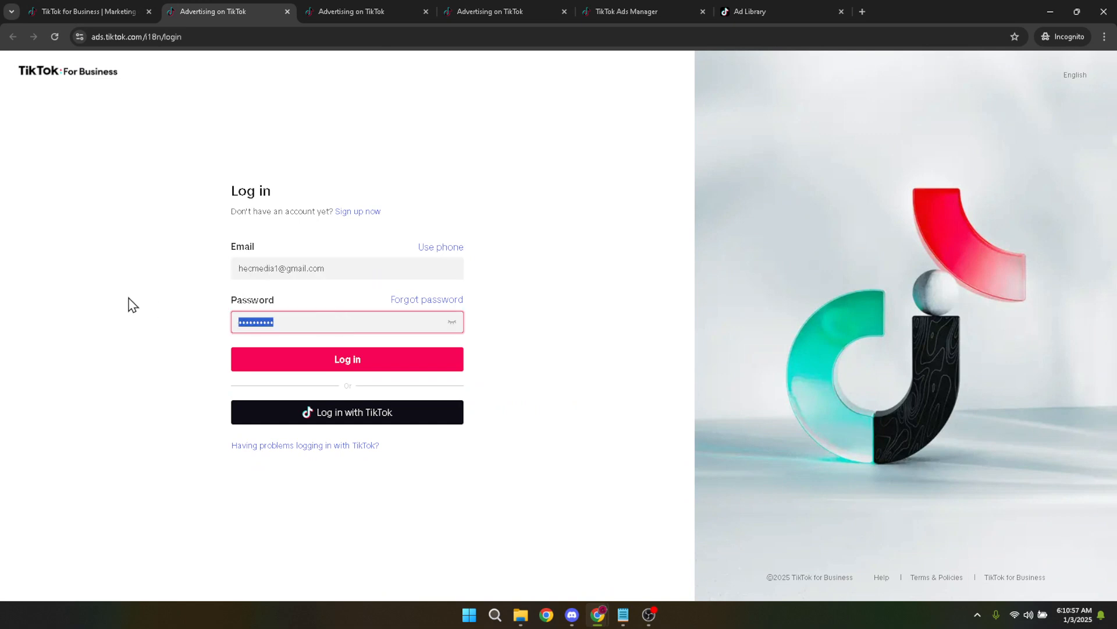
click(150, 305)
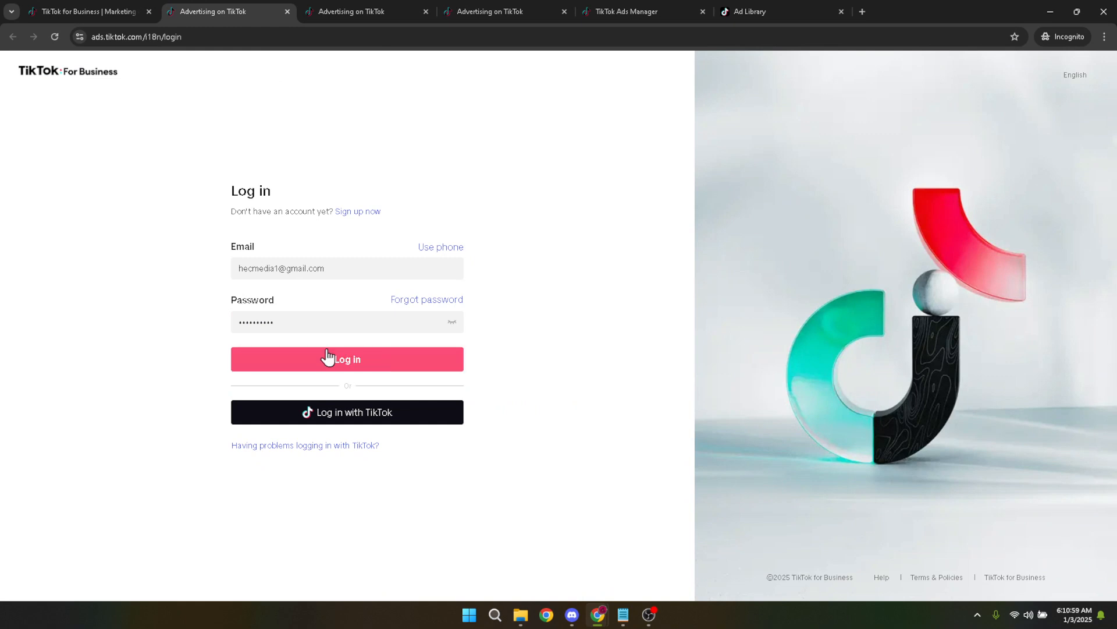
- Look over the login shape captcha and the email confirmation page, highlighting the address that receives the verification code
click(348, 4)
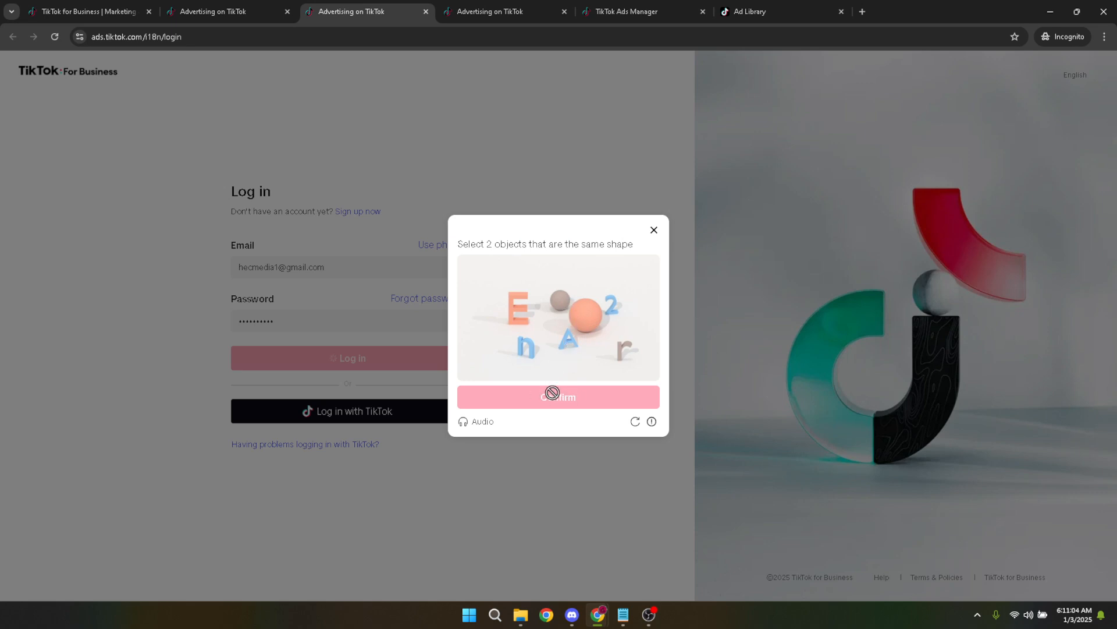
click(479, 10)
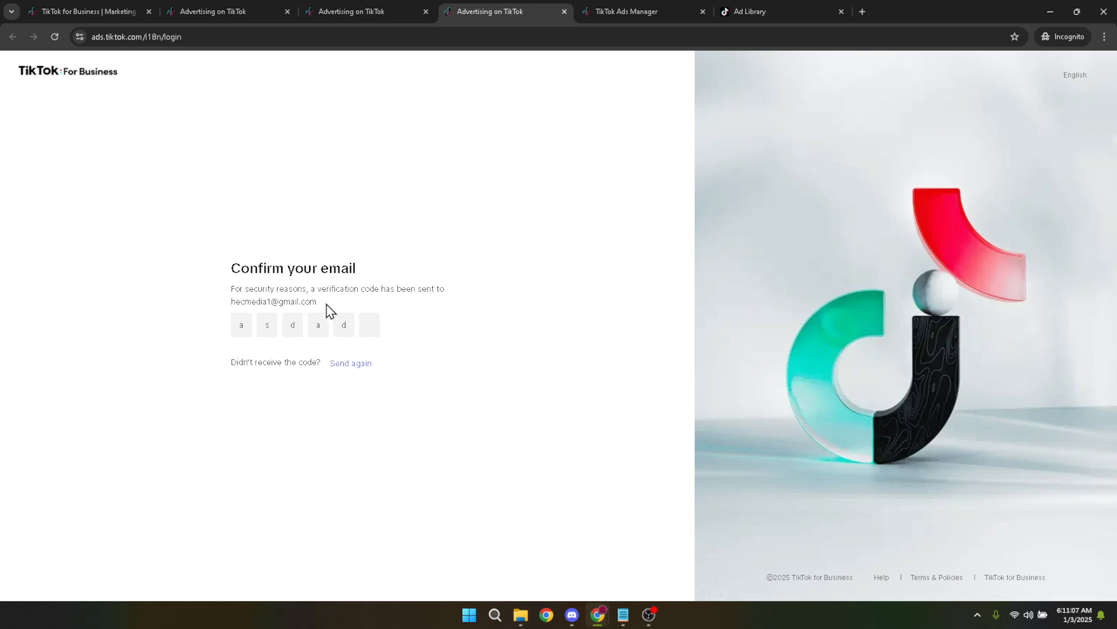
drag(323, 304, 223, 291)
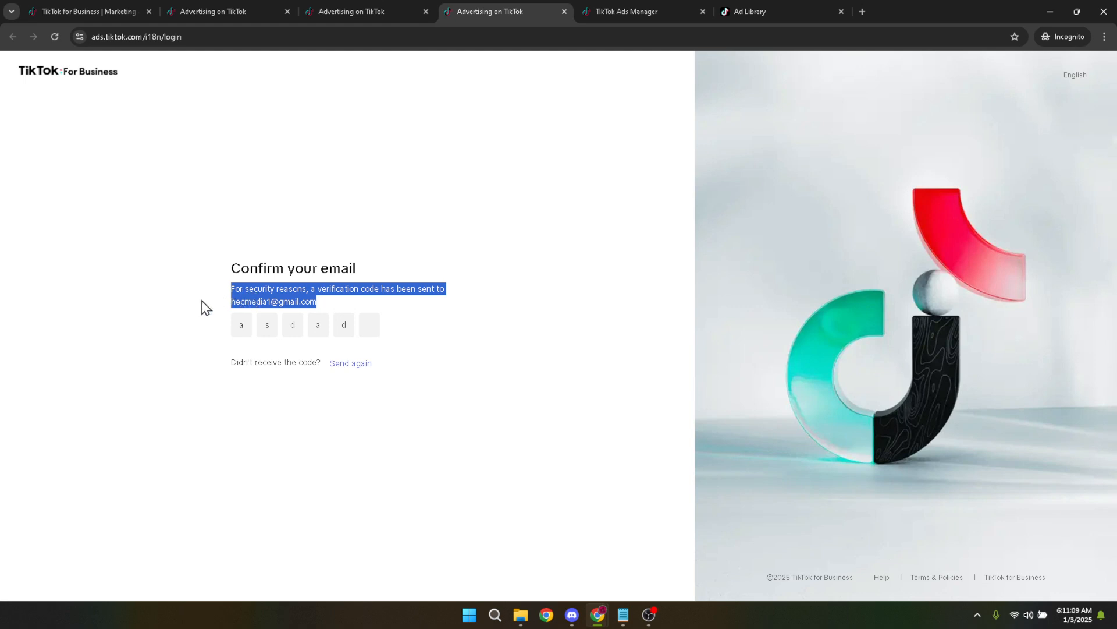
click(238, 301)
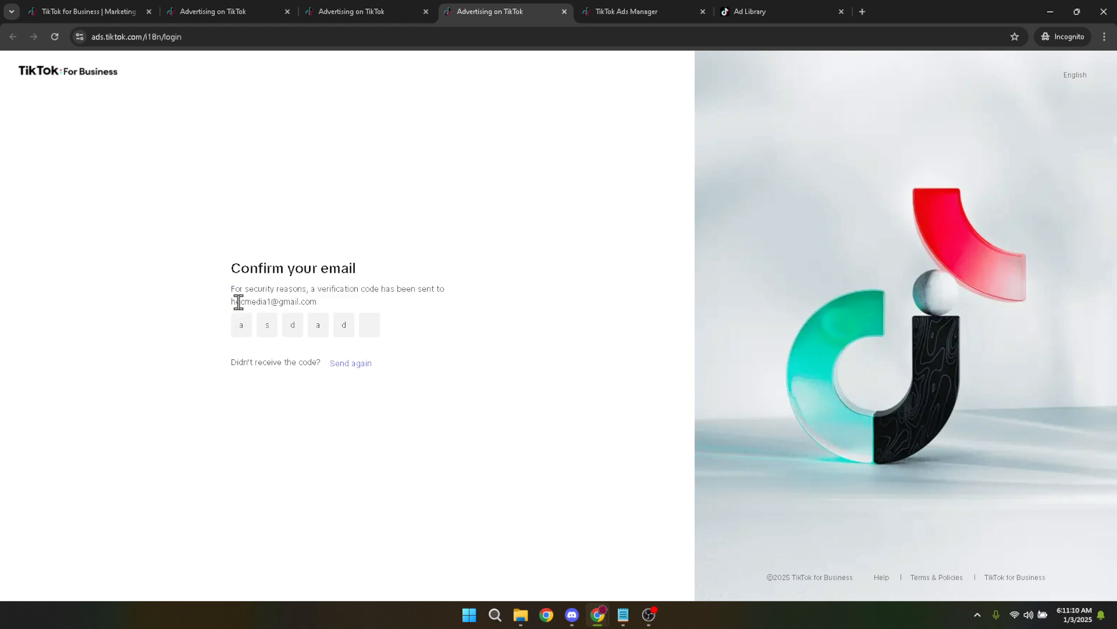
drag(231, 303, 326, 307)
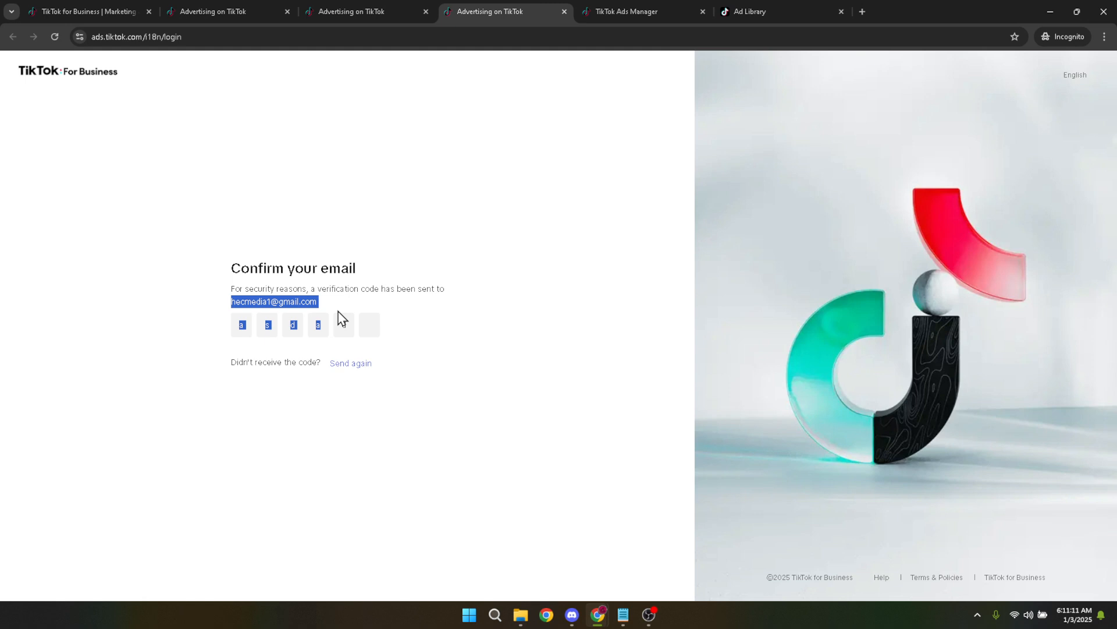
click(348, 309)
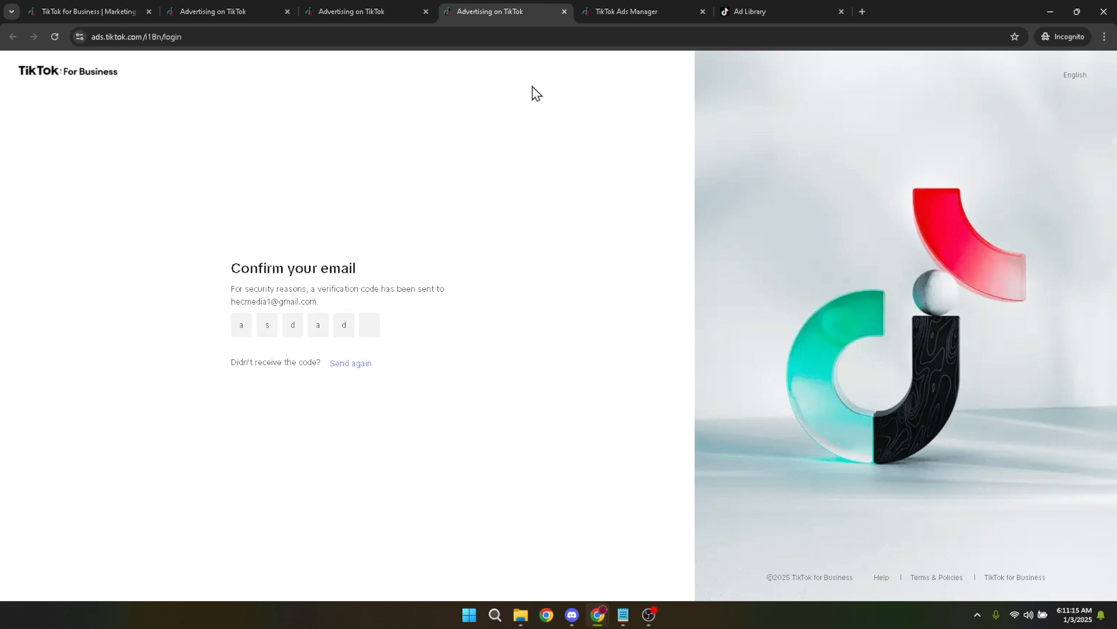
- Switch to TikTok Ads Manager and start creating a new campaign from the campaign list
click(638, 7)
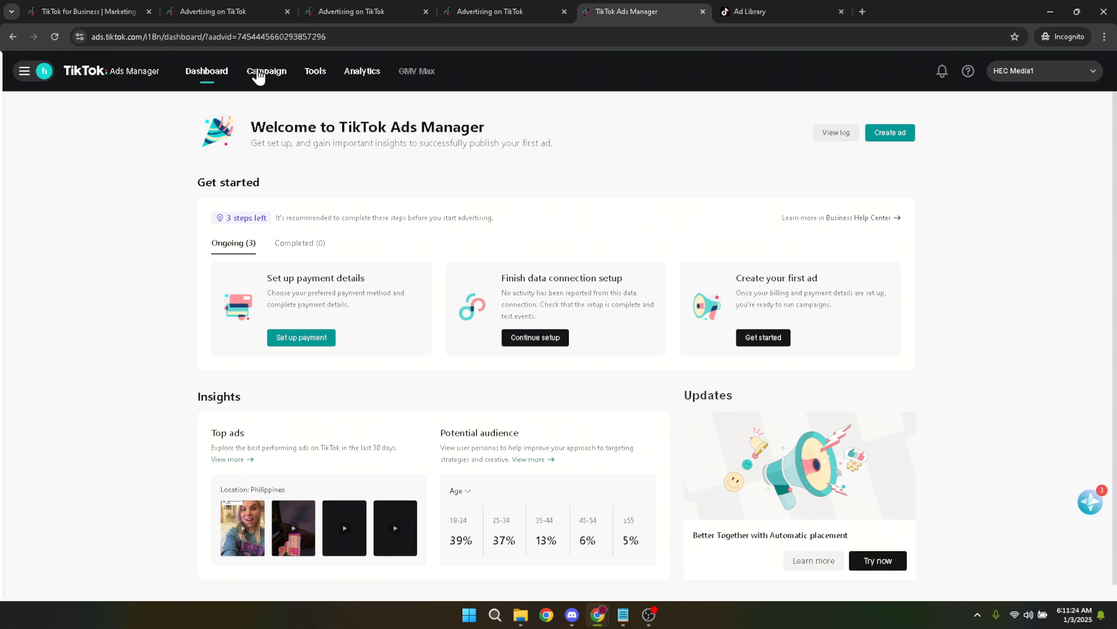
mouse_move(313, 76)
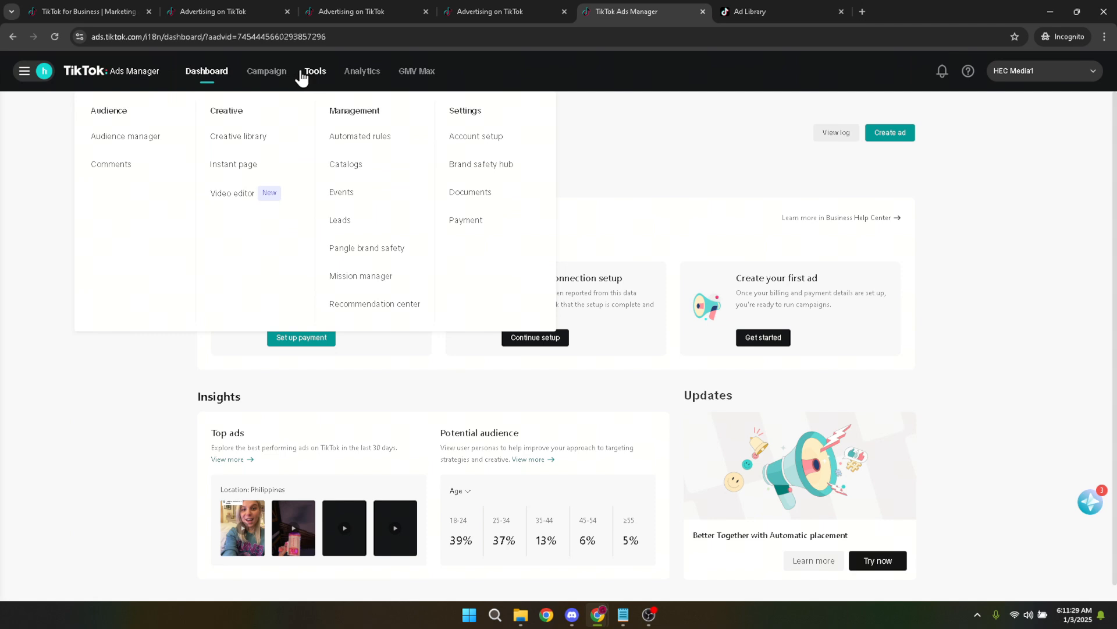
click(265, 73)
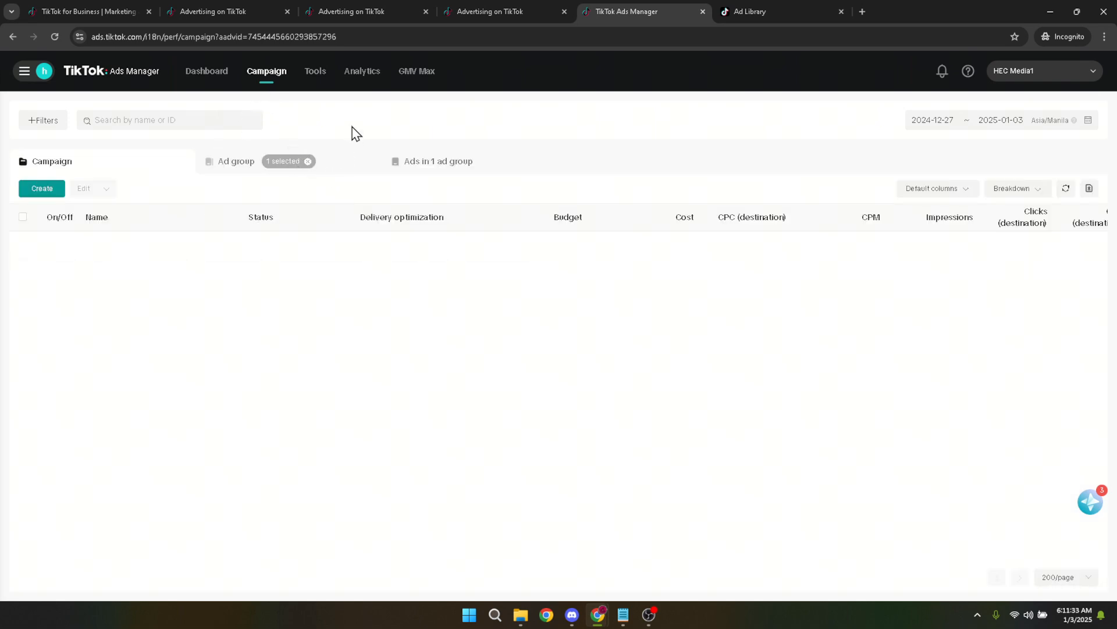
click(43, 193)
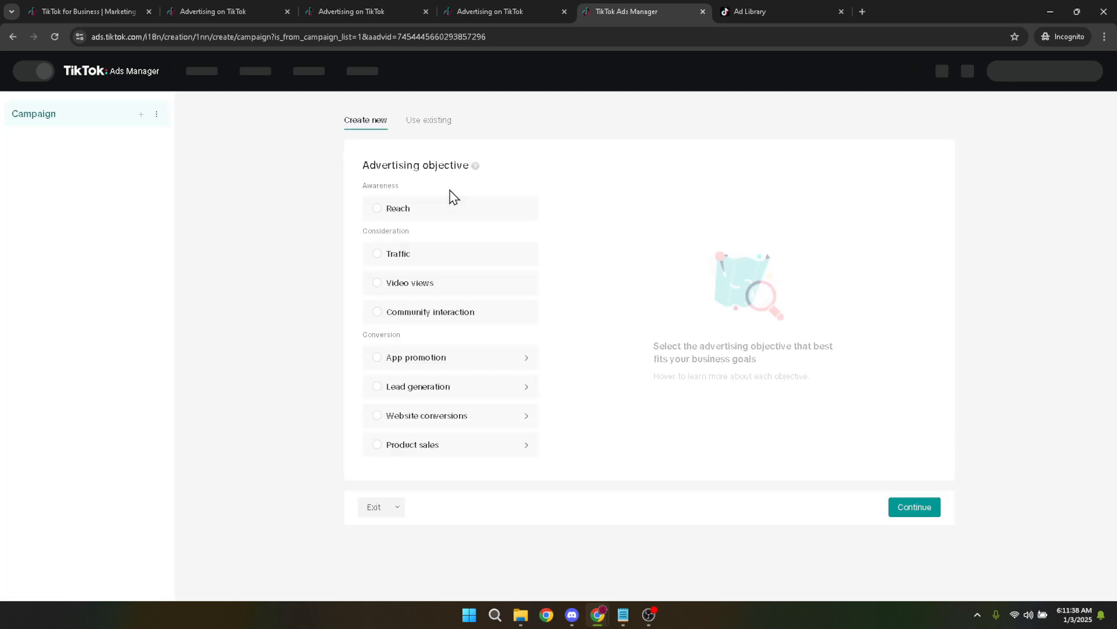
- Choose Reach as the advertising objective, set the daily campaign budget to 2500 PHP, and continue to the ad group
click(417, 215)
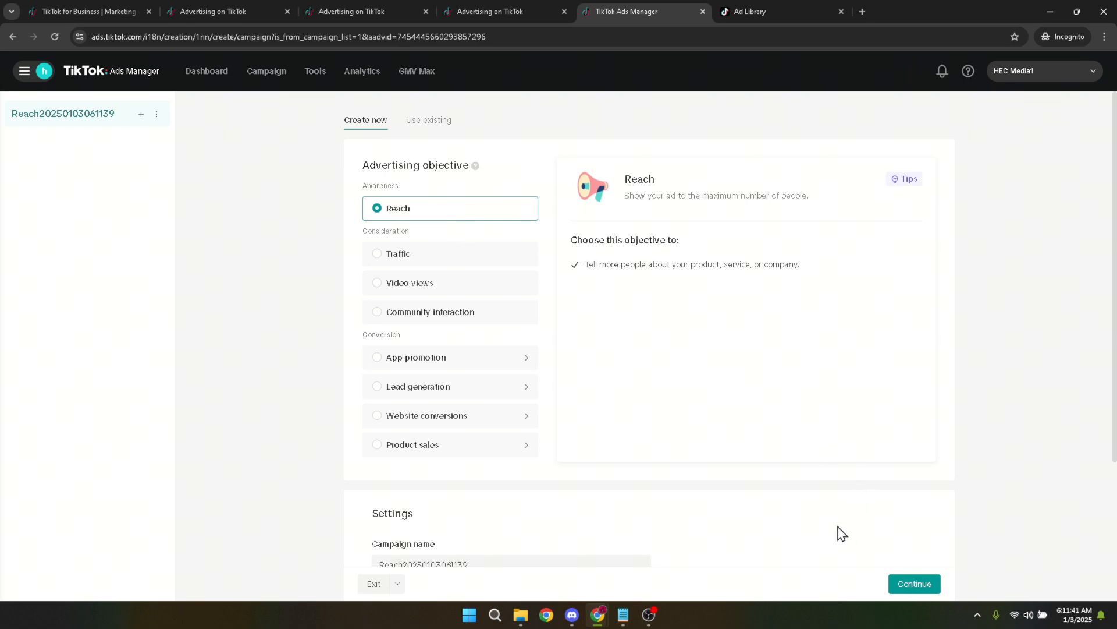
scroll(1051, 486, down, 3)
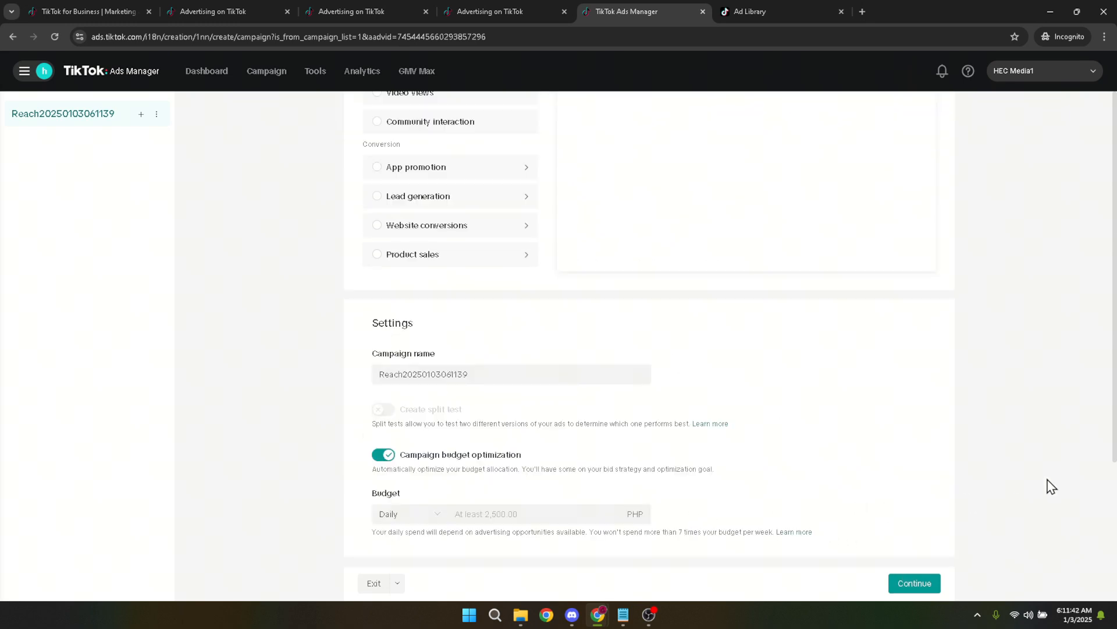
click(543, 522)
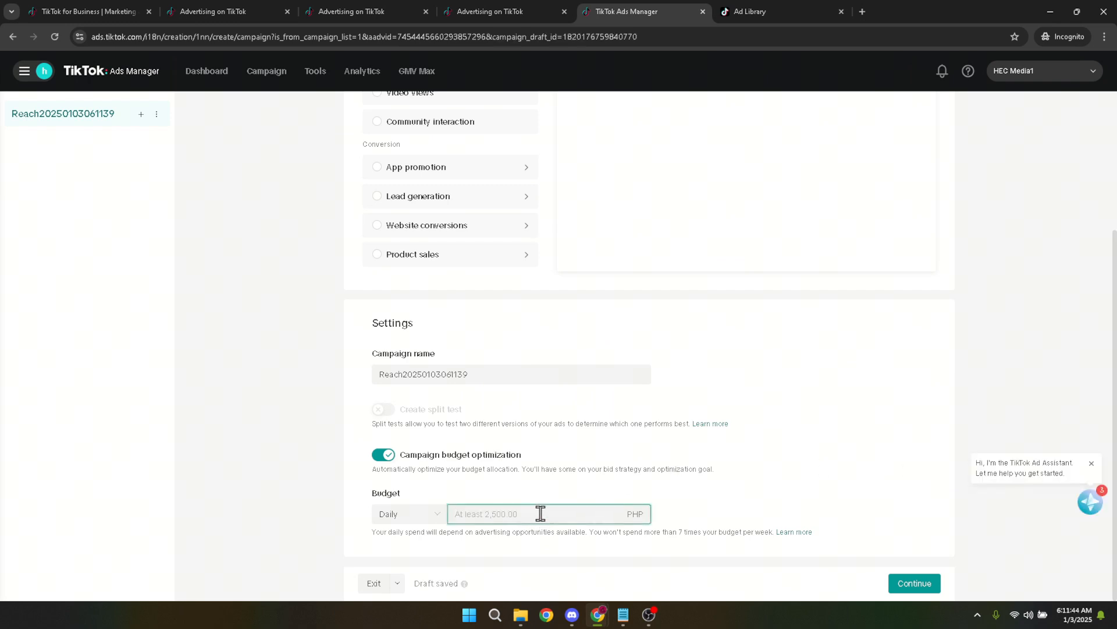
text(2500)
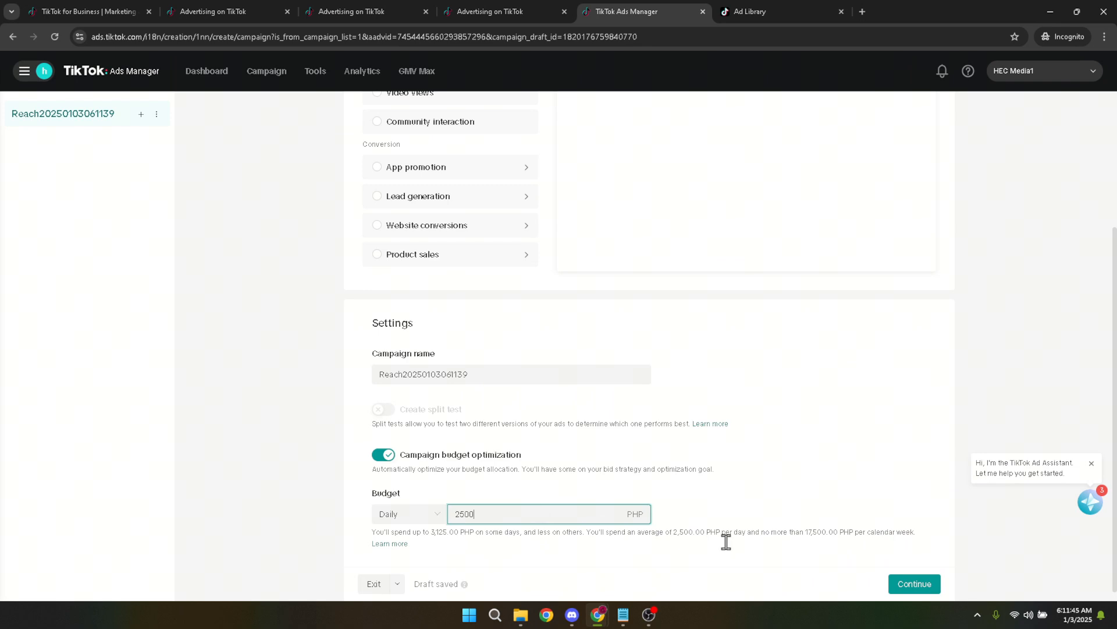
click(911, 582)
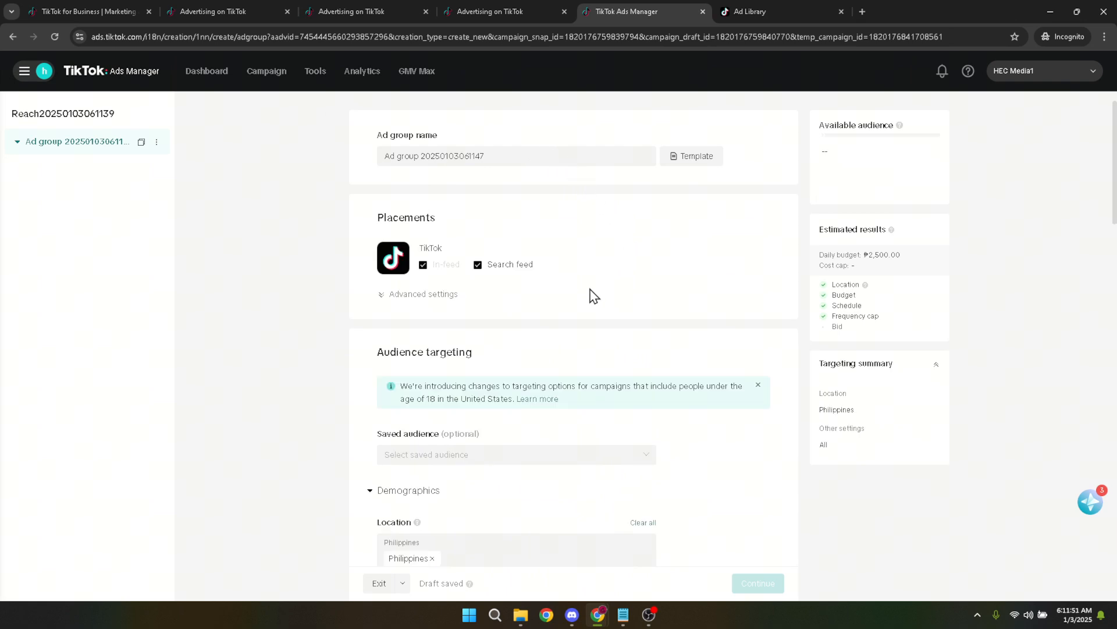
- Review the ad group's audience targeting, content exclusions, schedule and bidding settings, and continue to the ad setup
scroll(515, 364, down, 3)
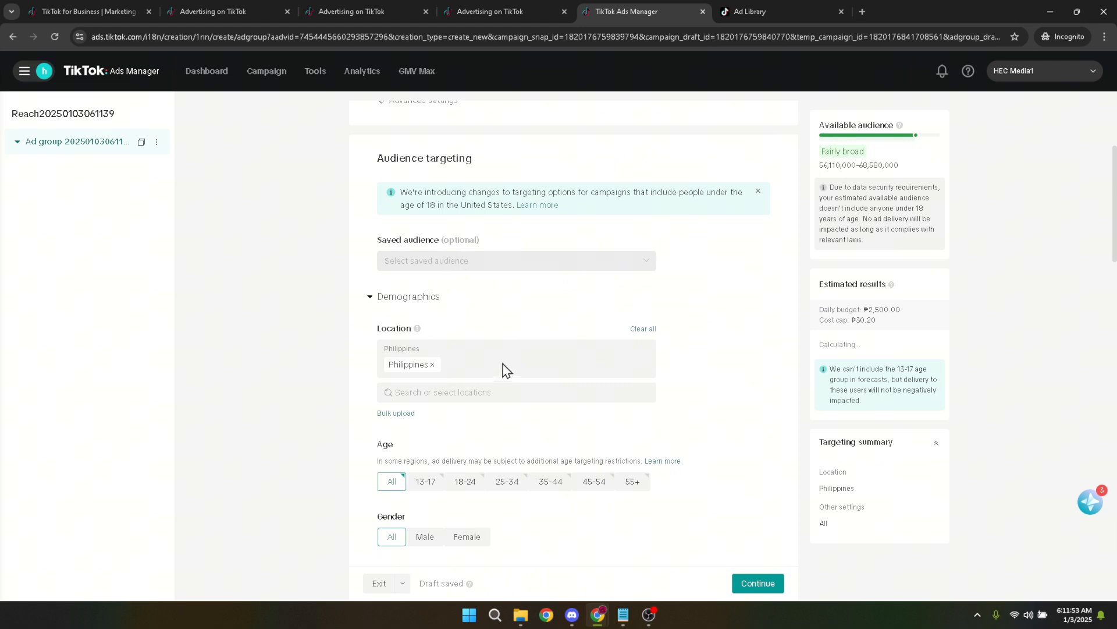
scroll(476, 373, down, 5)
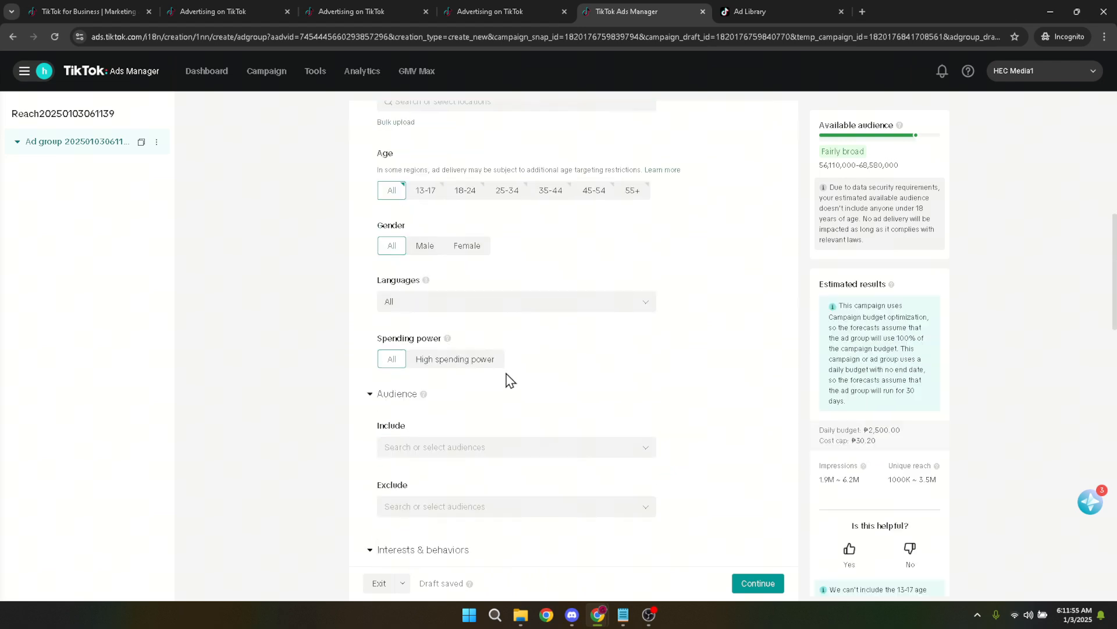
scroll(512, 379, down, 5)
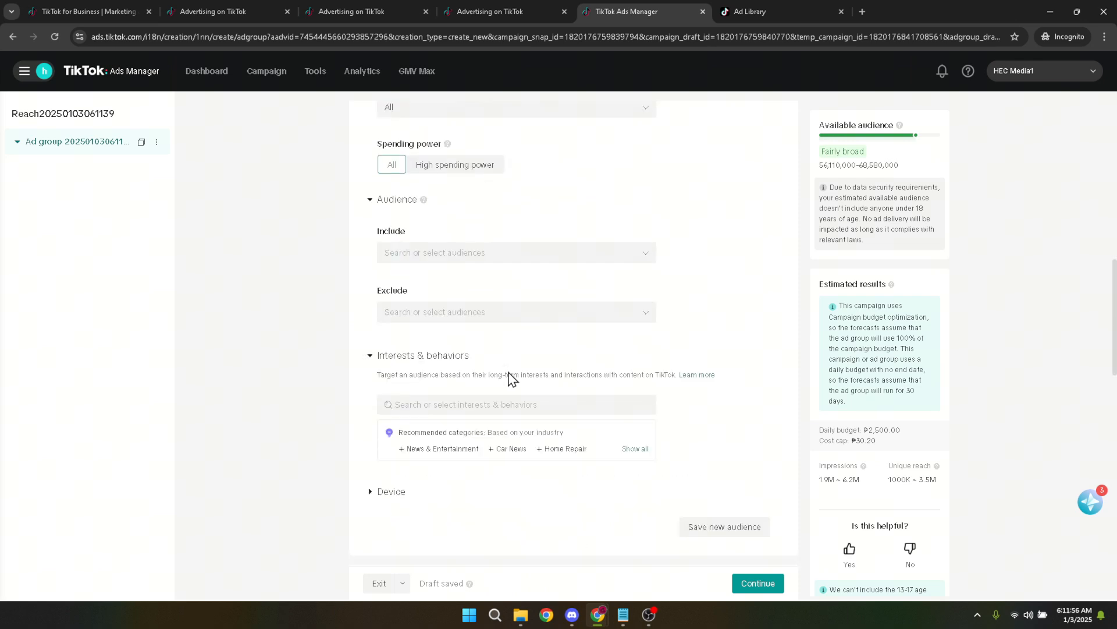
scroll(540, 383, down, 5)
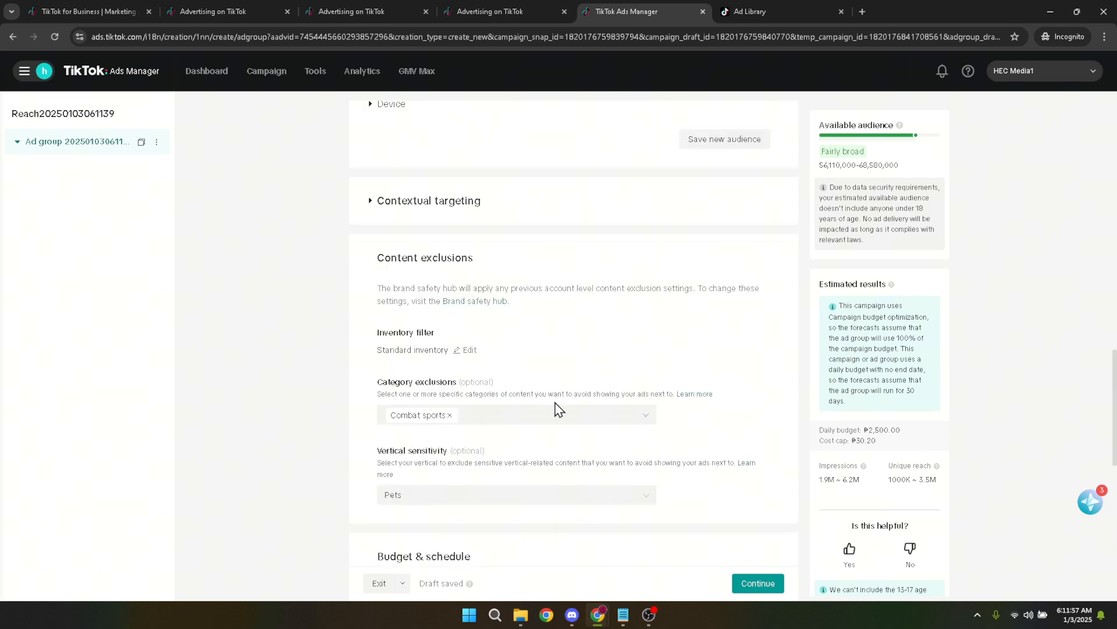
scroll(567, 420, down, 5)
scroll(569, 441, down, 5)
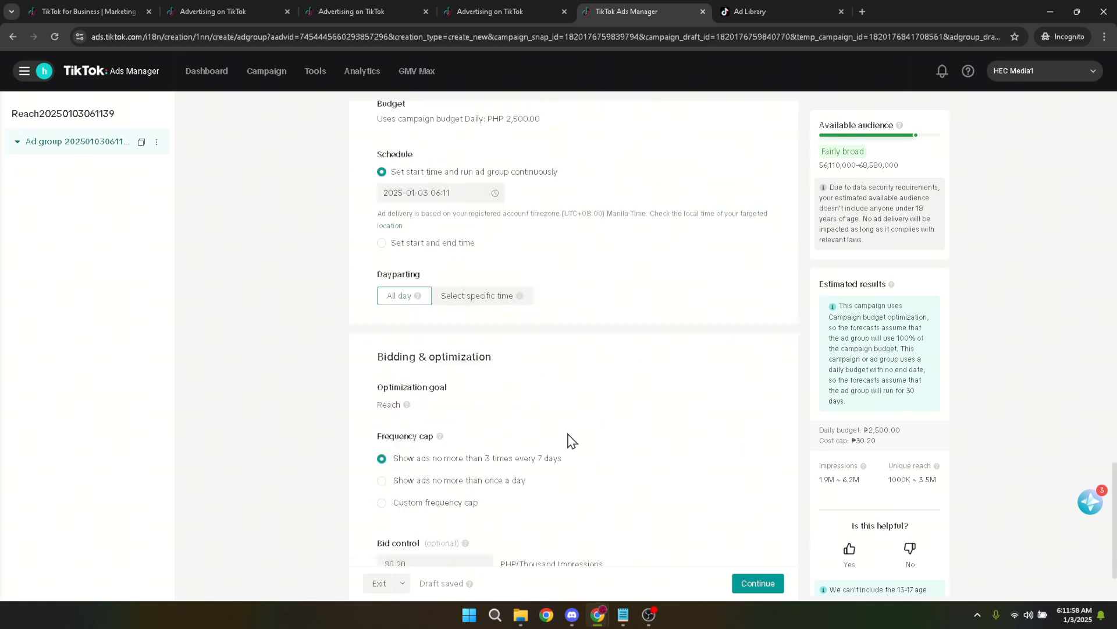
click(774, 593)
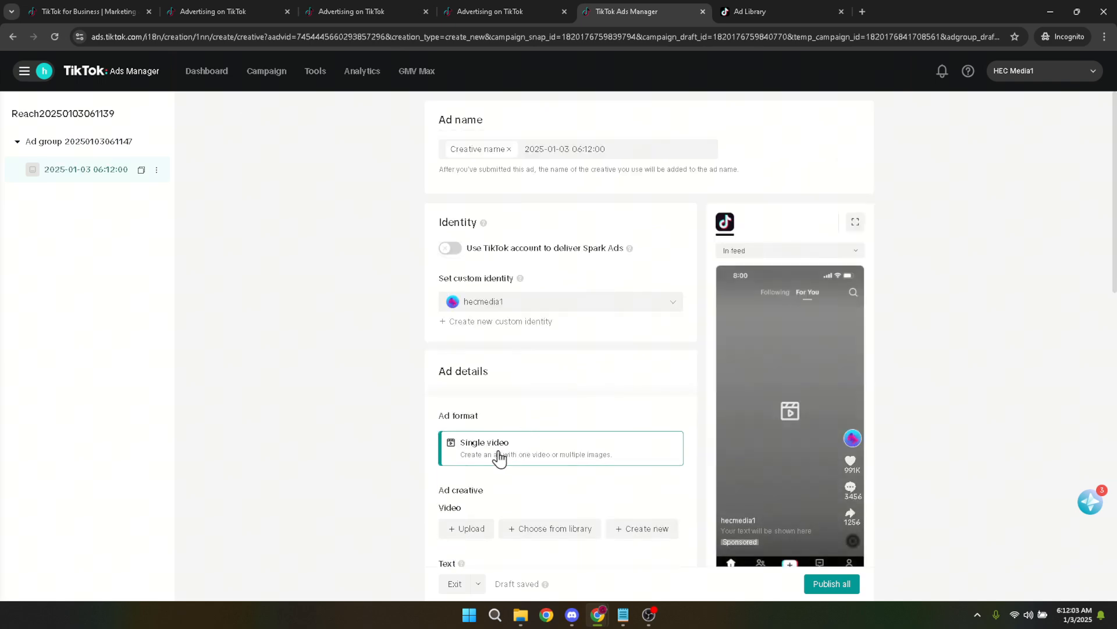
- Upload SampleVideo.mp4 from the Samples folder as the ad's video creative
click(474, 527)
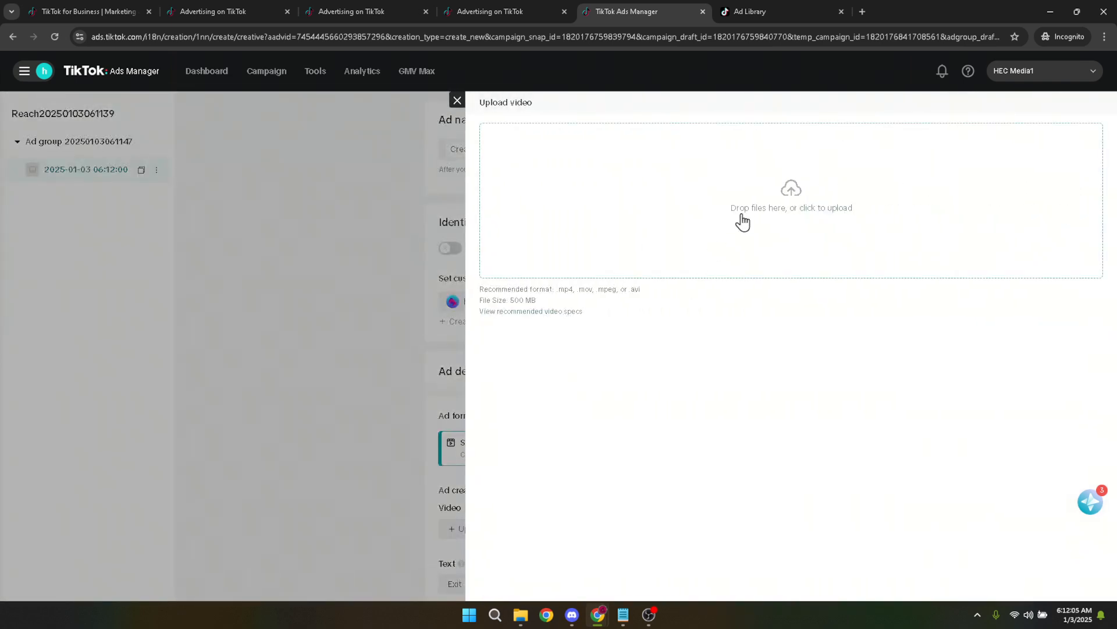
click(741, 220)
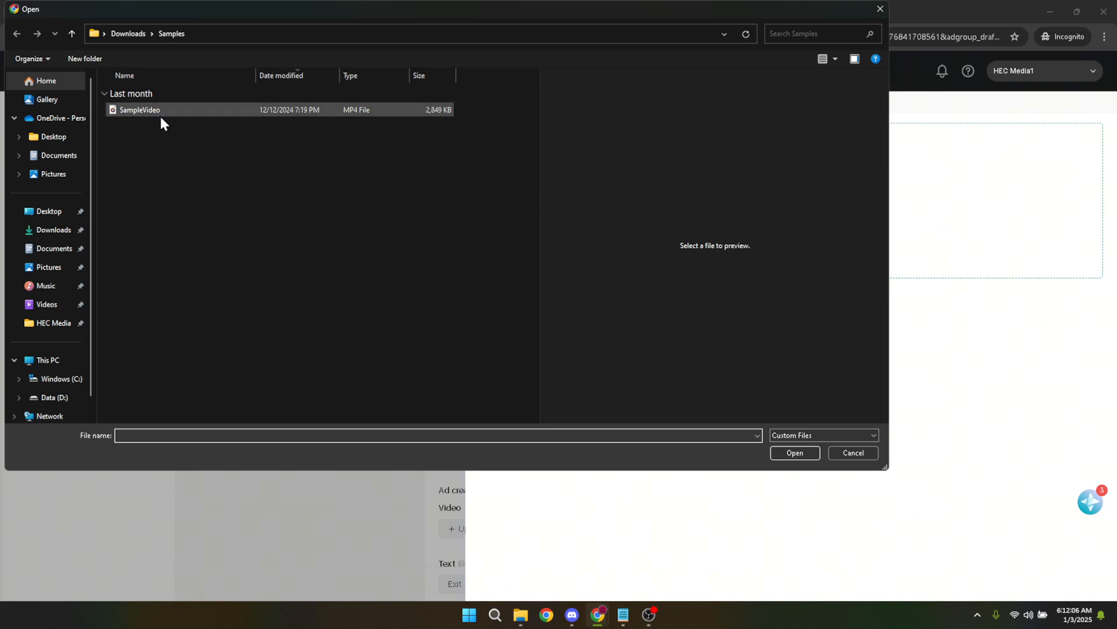
double_click(145, 109)
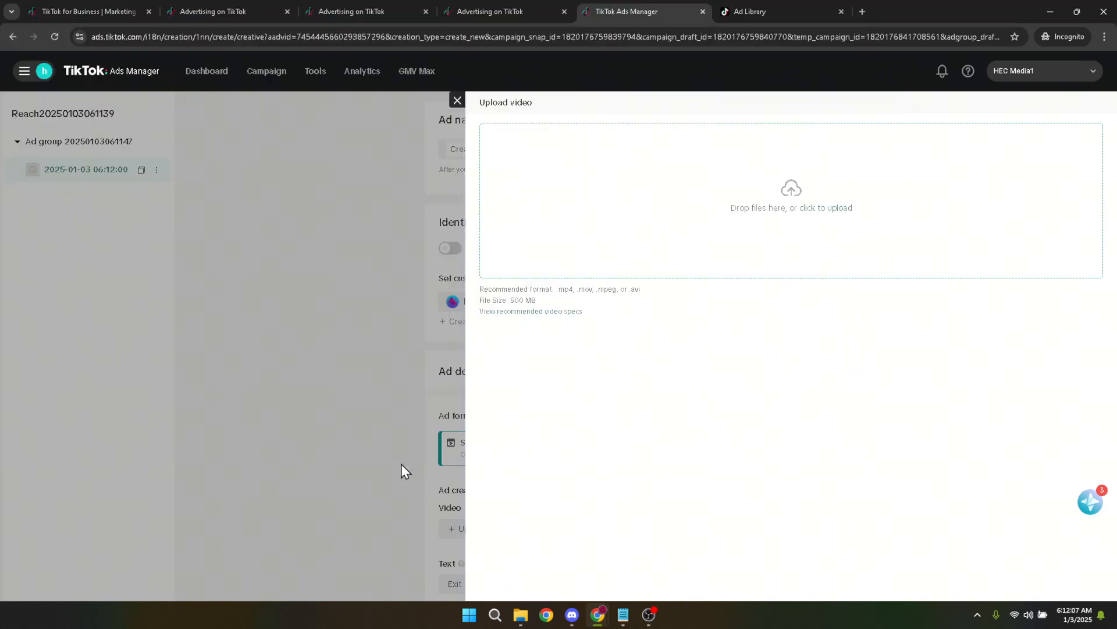
click(457, 101)
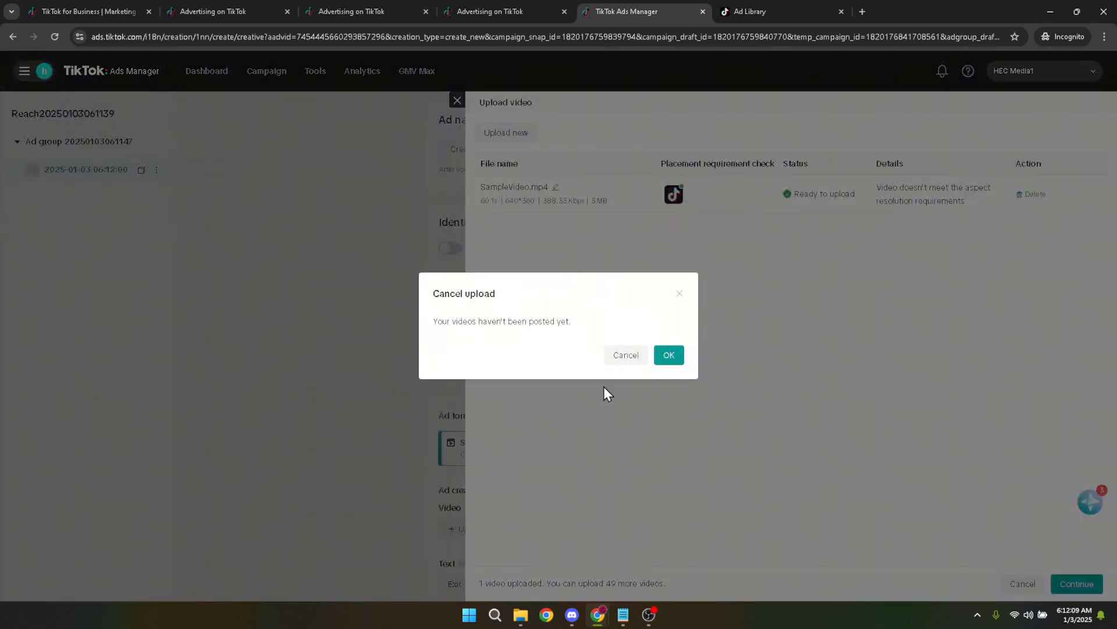
click(624, 362)
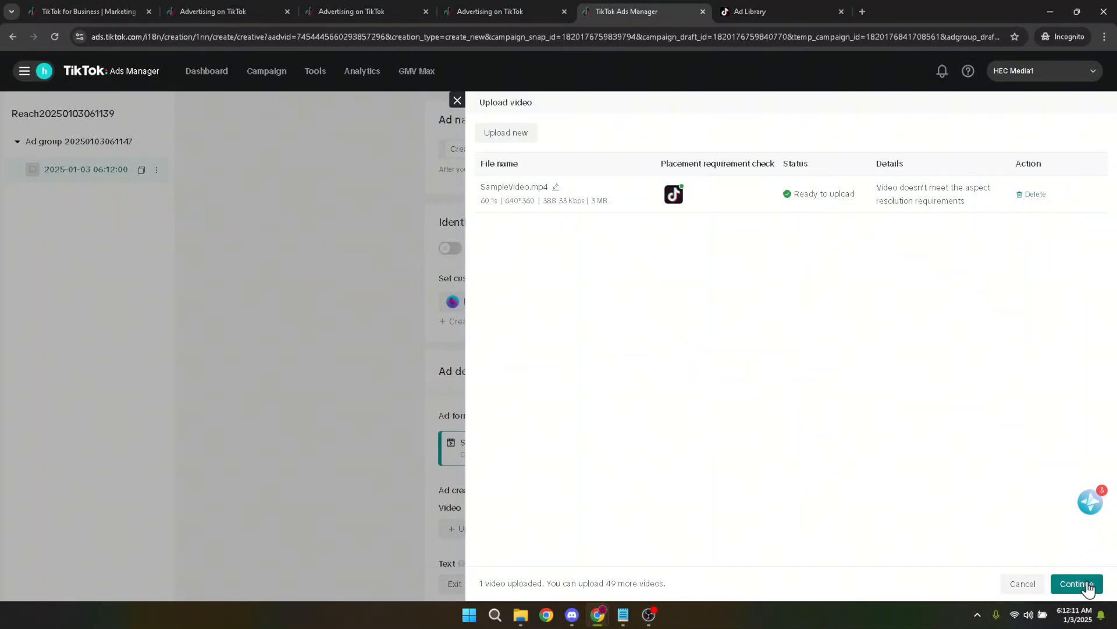
click(1076, 584)
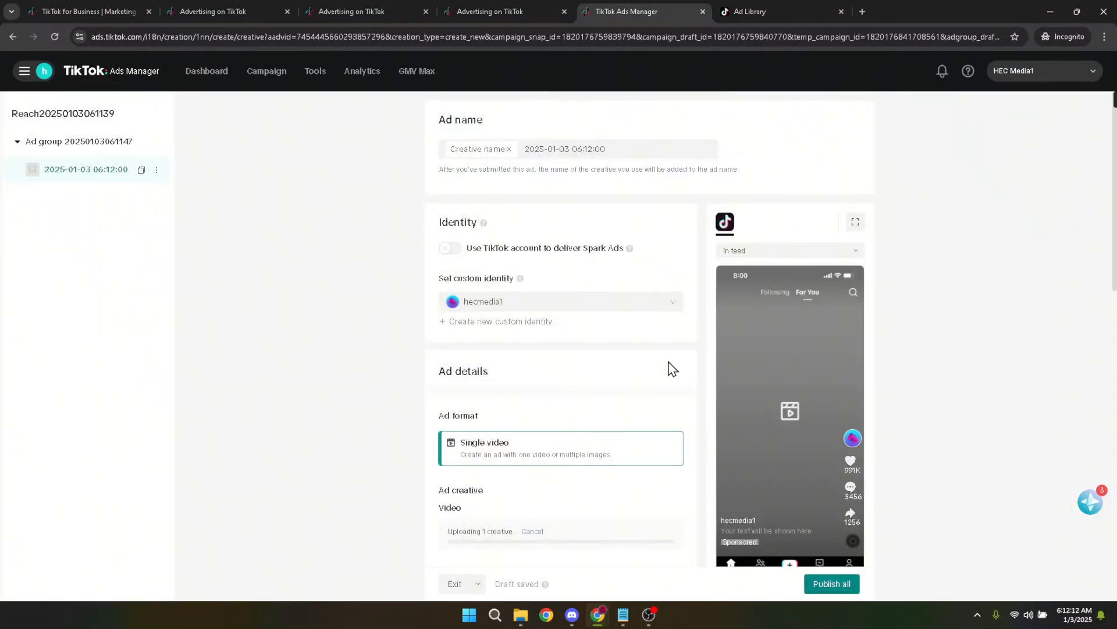
- Enter "Yrdytest" as the ad text
scroll(690, 408, down, 3)
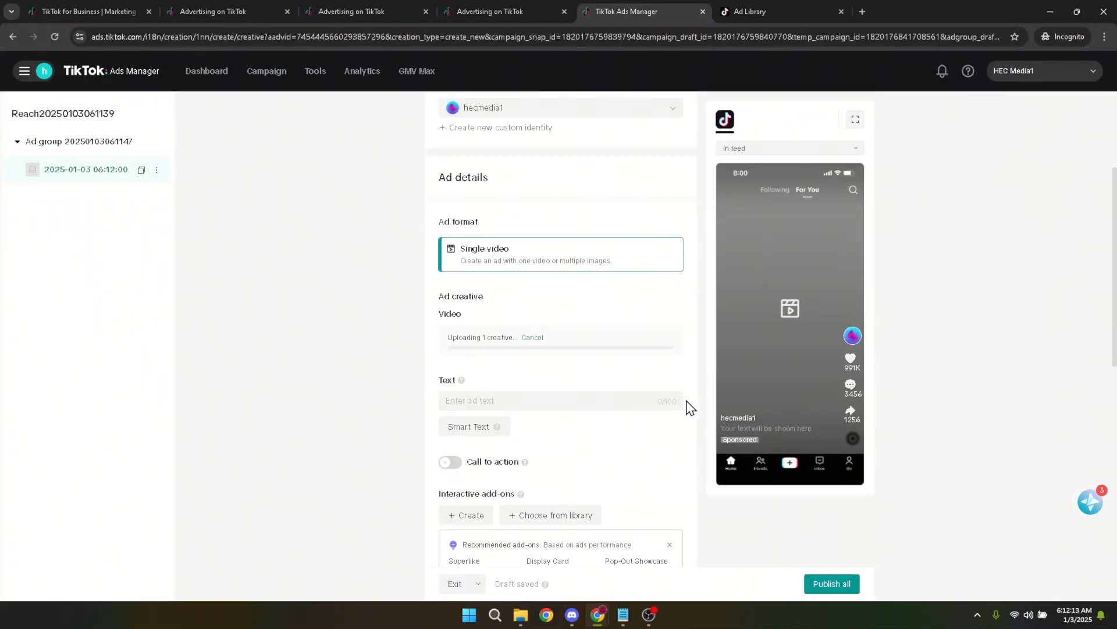
click(535, 395)
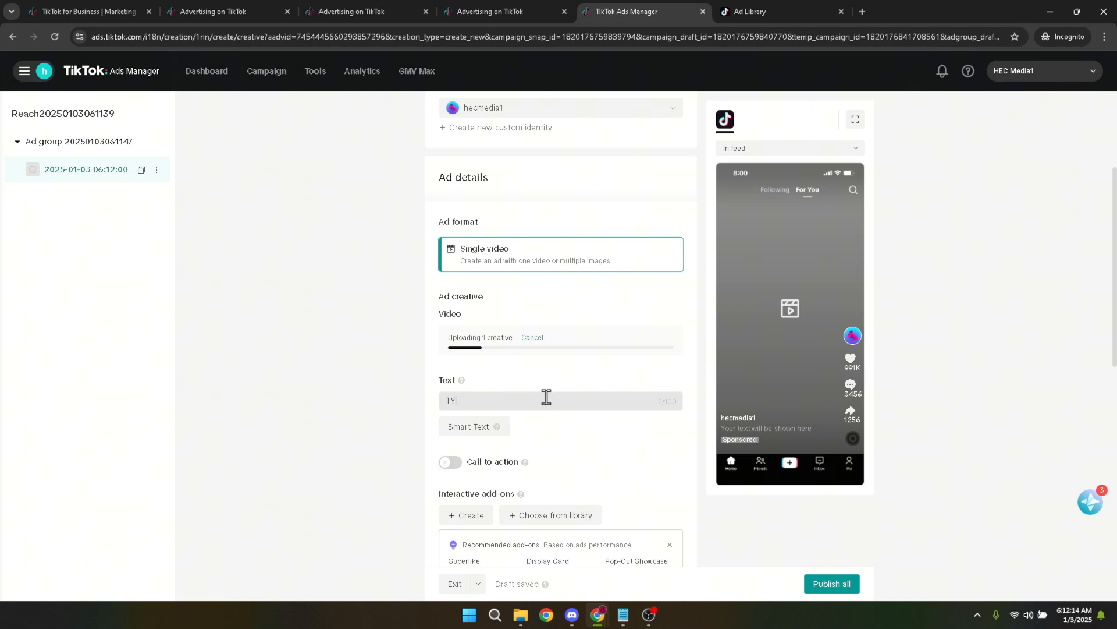
text(TY)
drag(466, 399, 295, 390)
text(Yrdytest)
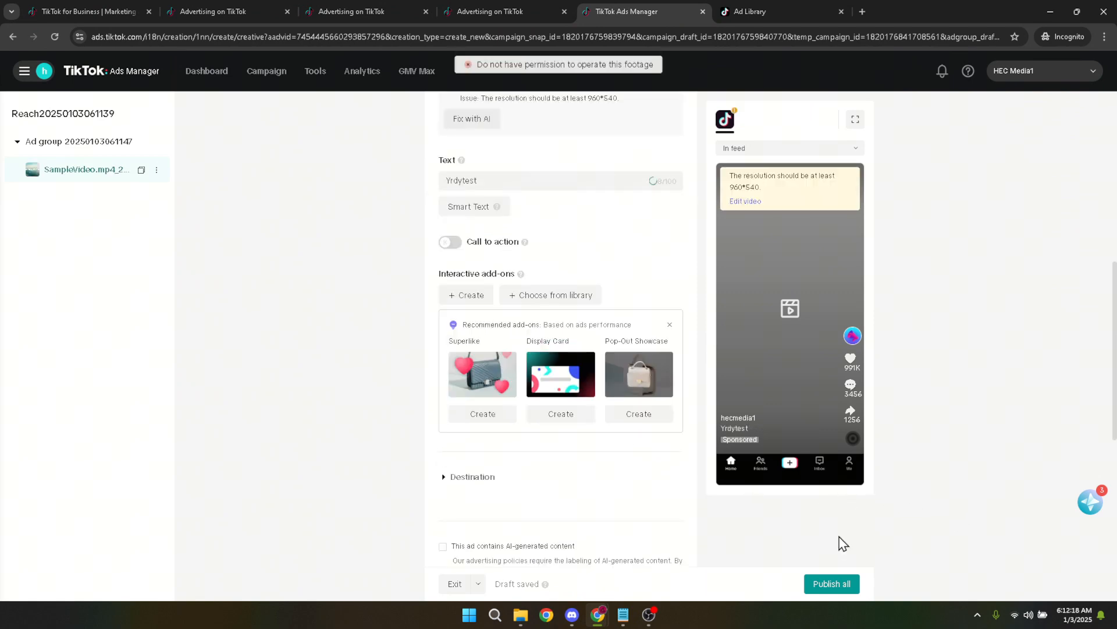
- Try to publish the whole campaign, dismiss the account notice, and look over the ad's remaining tracking settings
click(837, 582)
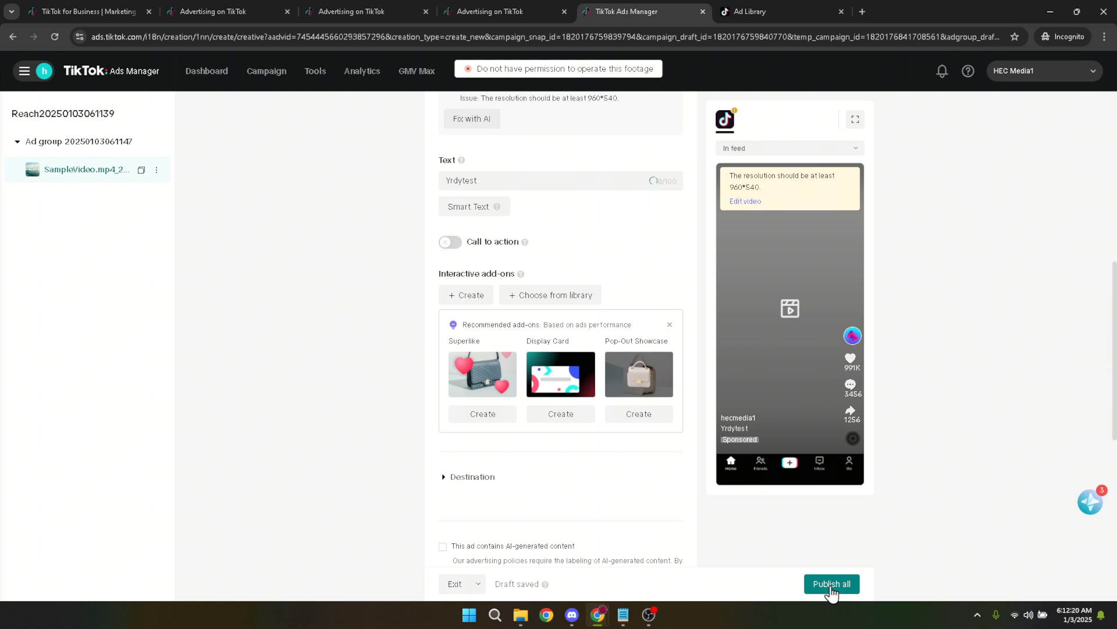
click(832, 587)
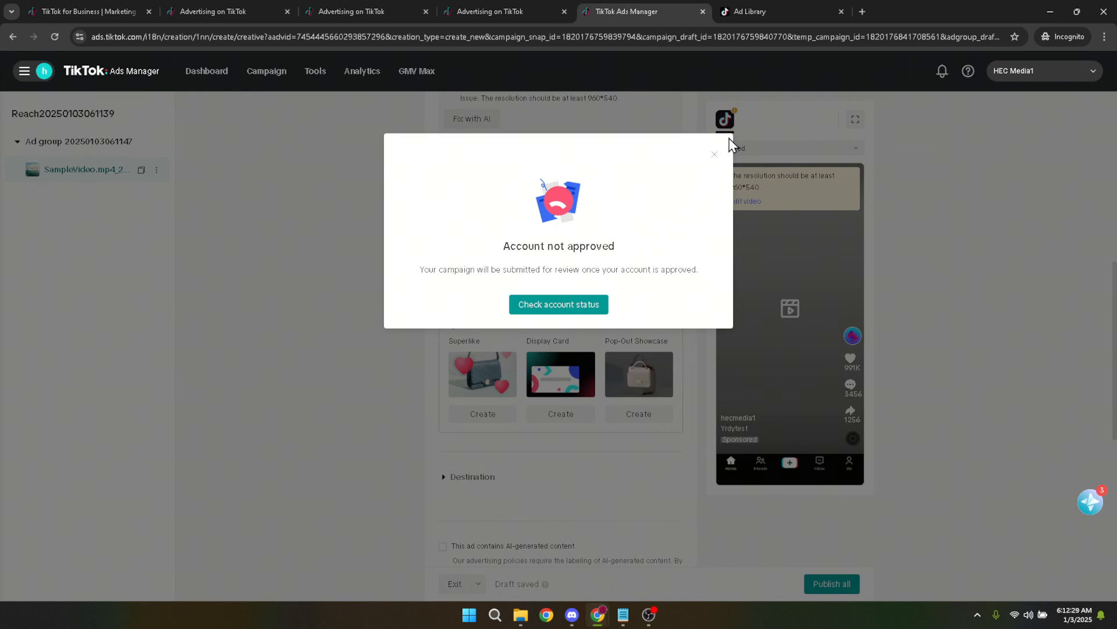
click(715, 155)
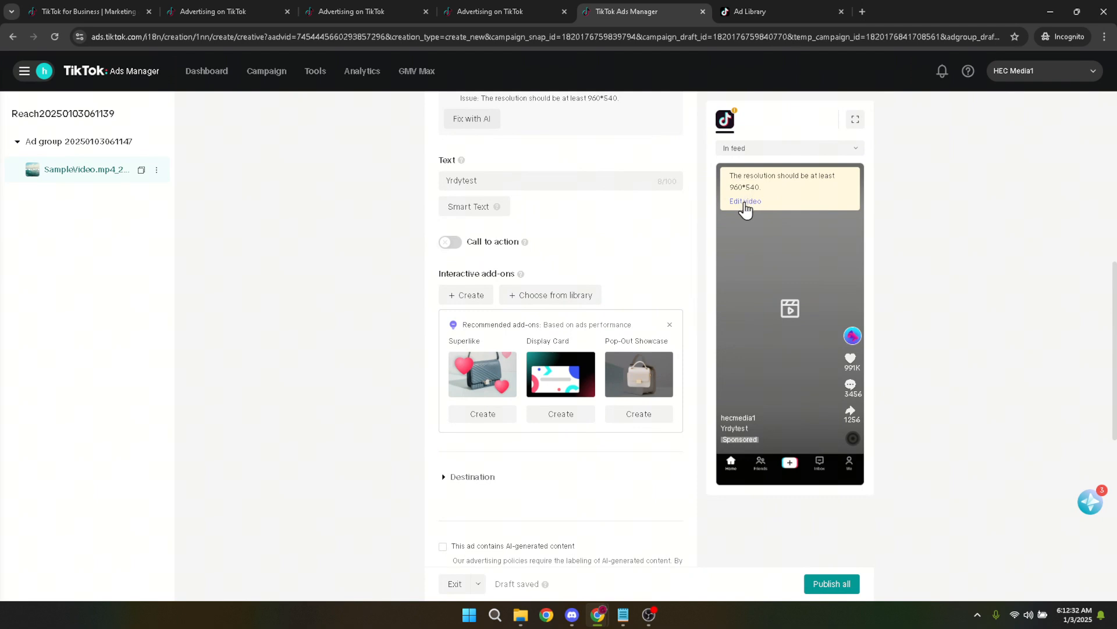
scroll(574, 464, down, 8)
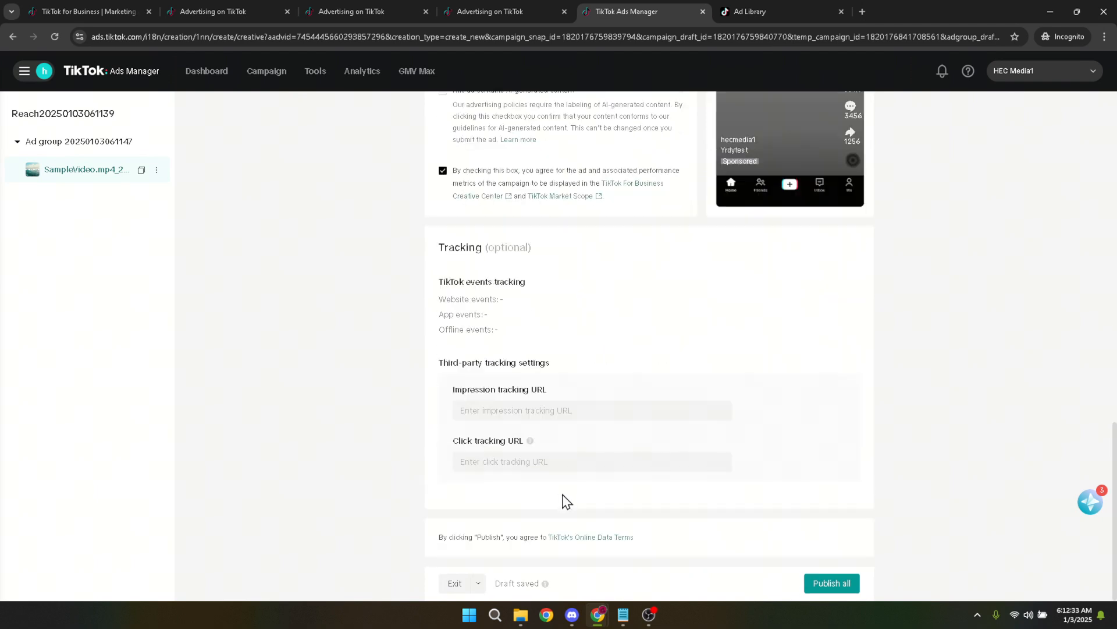